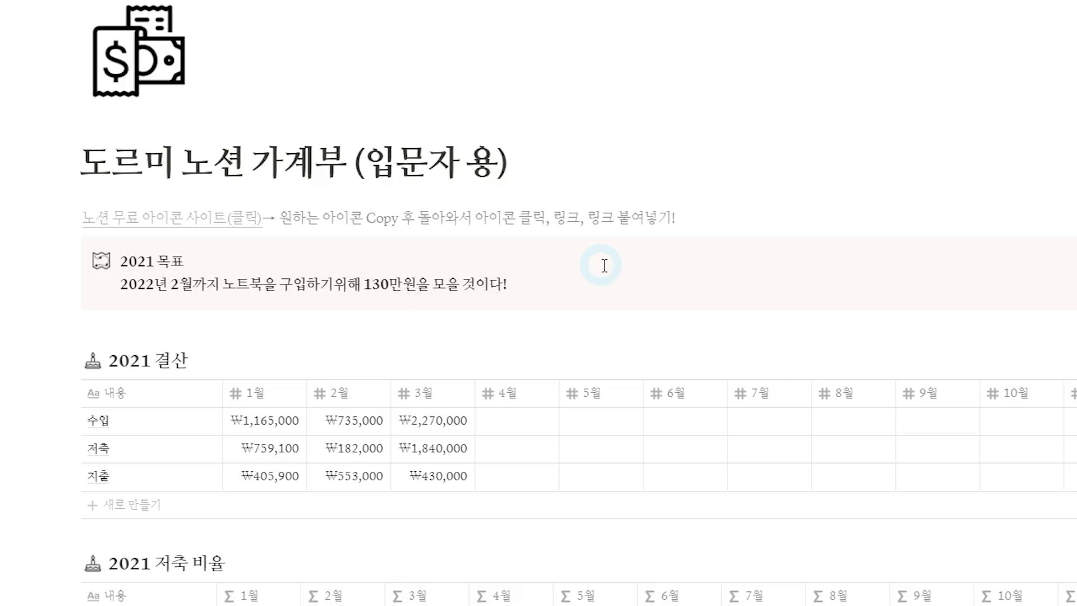
Step: Remove the bold formatting from the 2021 목표 goal sentence and underline 2022년 2월, 노트북 and 130만원
{"action": "left_click_drag", "start_coordinate": [508, 284], "coordinate": [120, 284]}
{"action": "left_click", "coordinate": [646, 266]}
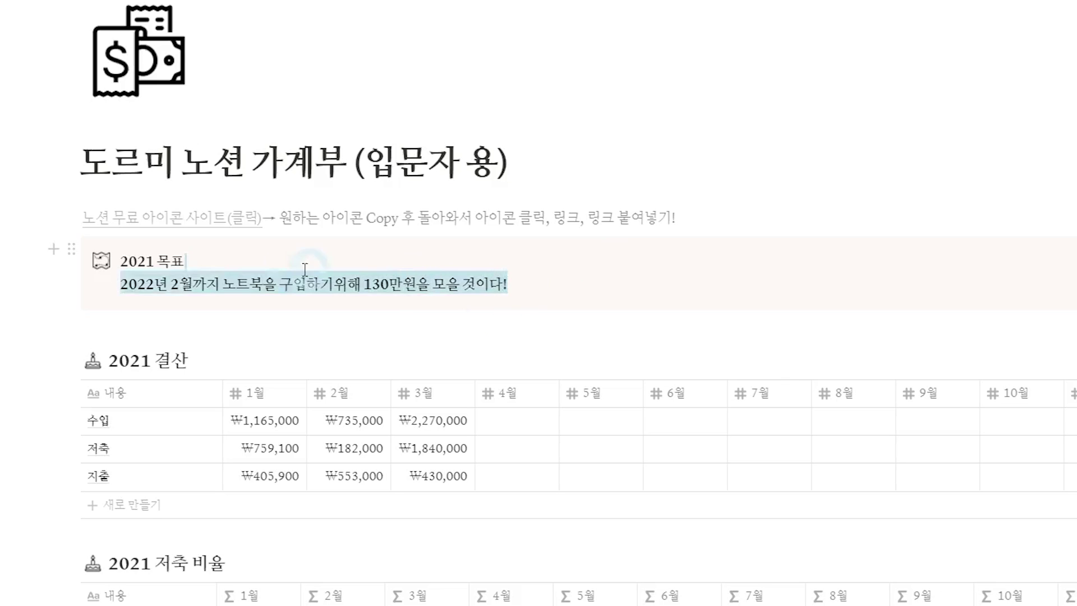
{"action": "left_click", "coordinate": [554, 291]}
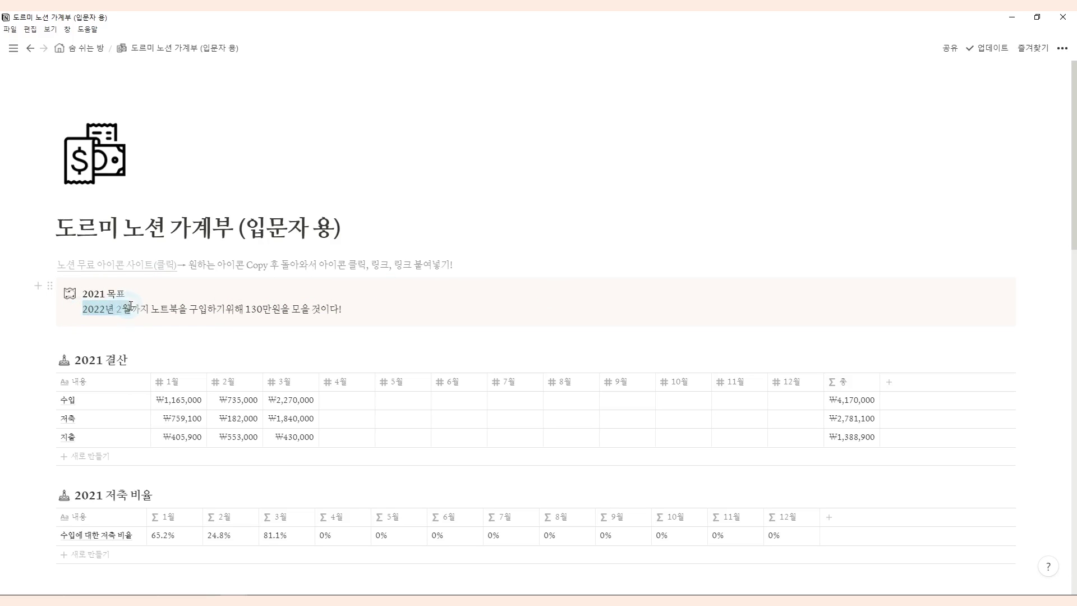
{"action": "left_click_drag", "start_coordinate": [131, 306], "coordinate": [263, 284]}
{"action": "left_click", "coordinate": [207, 288]}
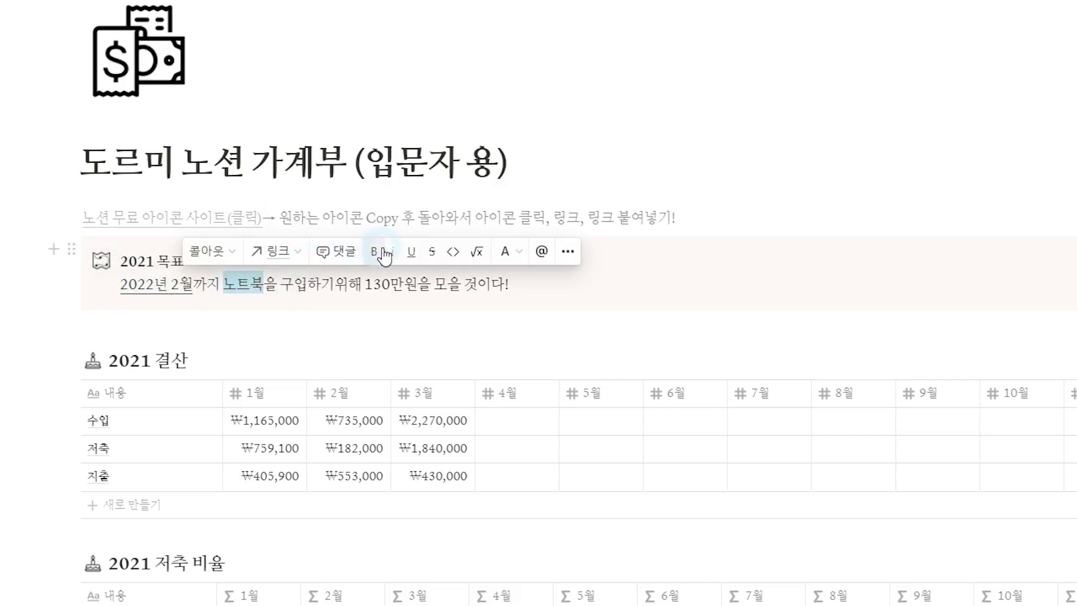
{"action": "left_click_drag", "start_coordinate": [365, 285], "coordinate": [417, 285]}
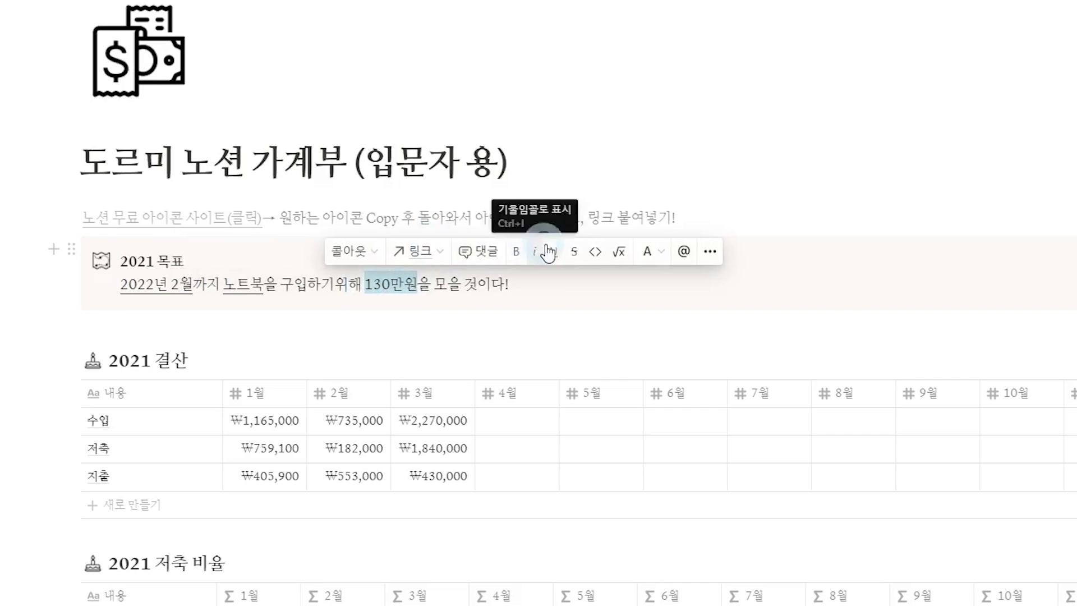
{"action": "left_click", "coordinate": [533, 293]}
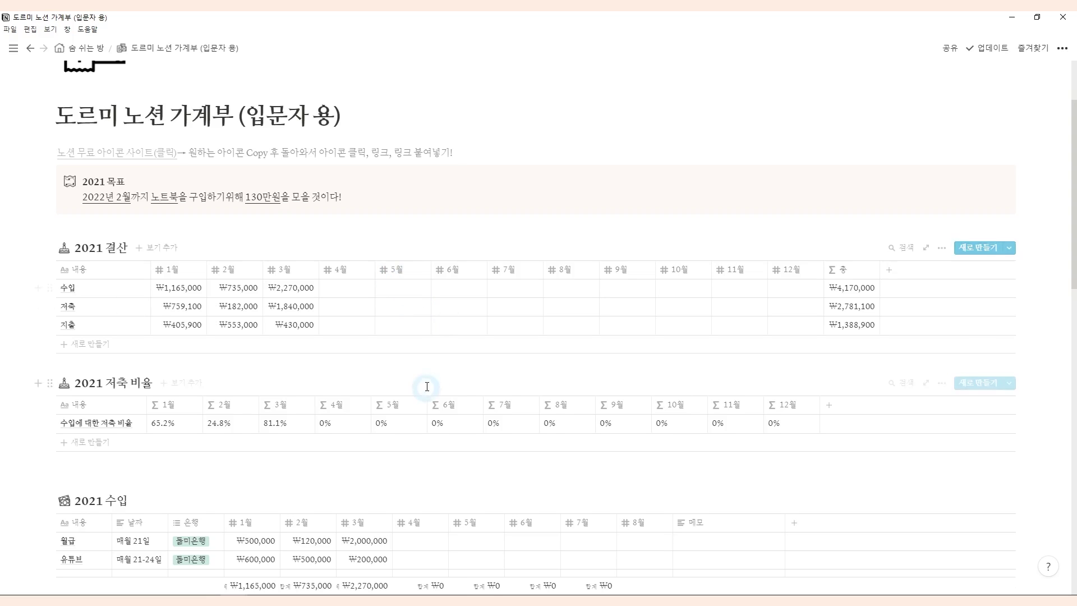
Step: Examine the 2021 수입 table: the fixed income rows, the variable income rows, the 1월 amounts and the income categories
{"action": "scroll", "coordinate": [472, 360], "scroll_direction": "down", "scroll_amount": 5}
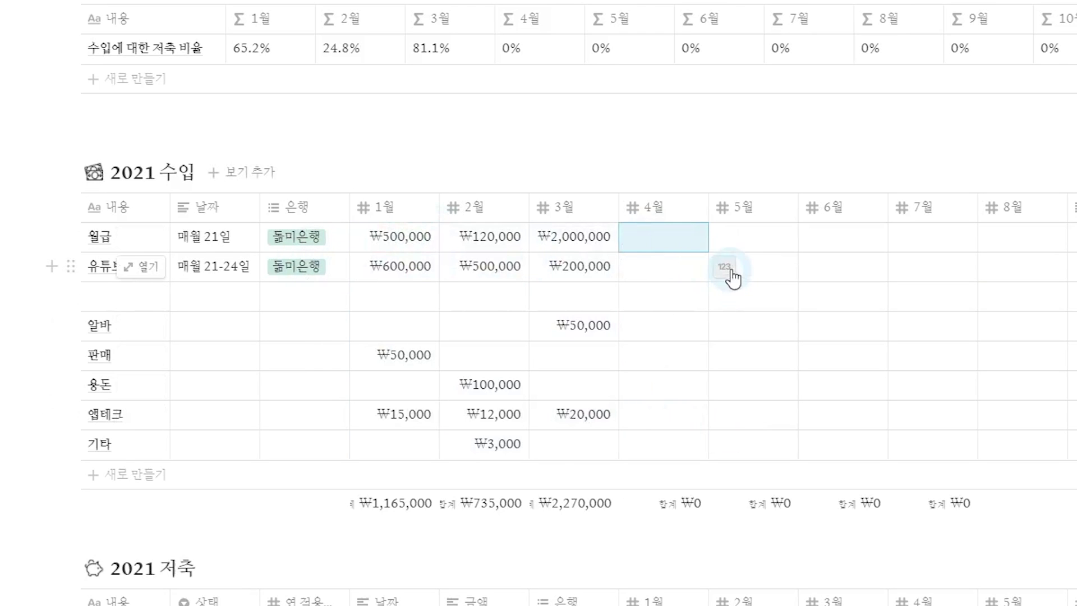
{"action": "left_click_drag", "start_coordinate": [732, 274], "coordinate": [85, 235]}
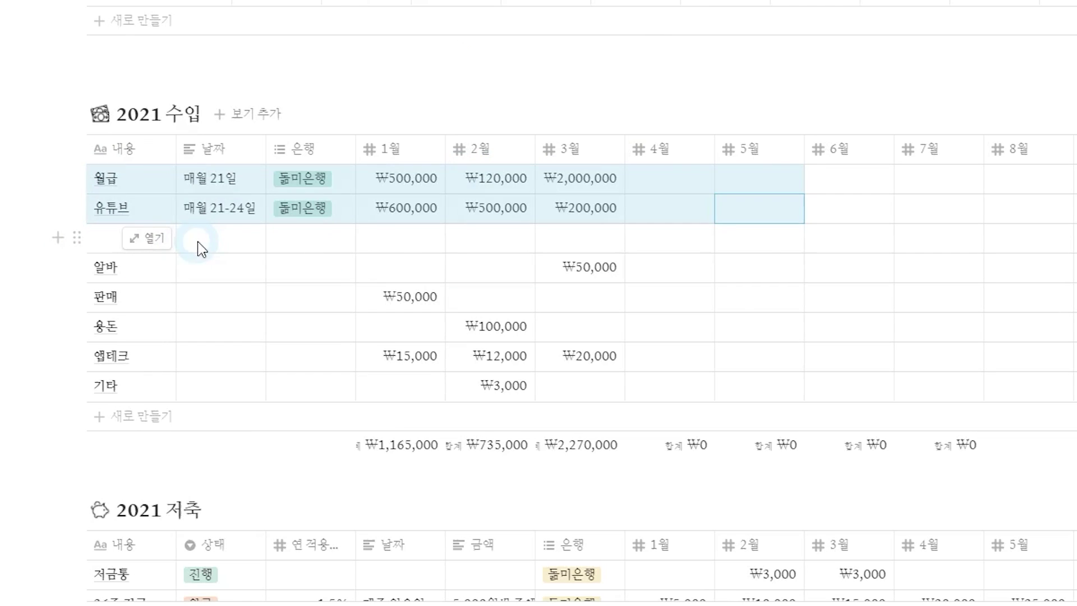
{"action": "left_click", "coordinate": [197, 241]}
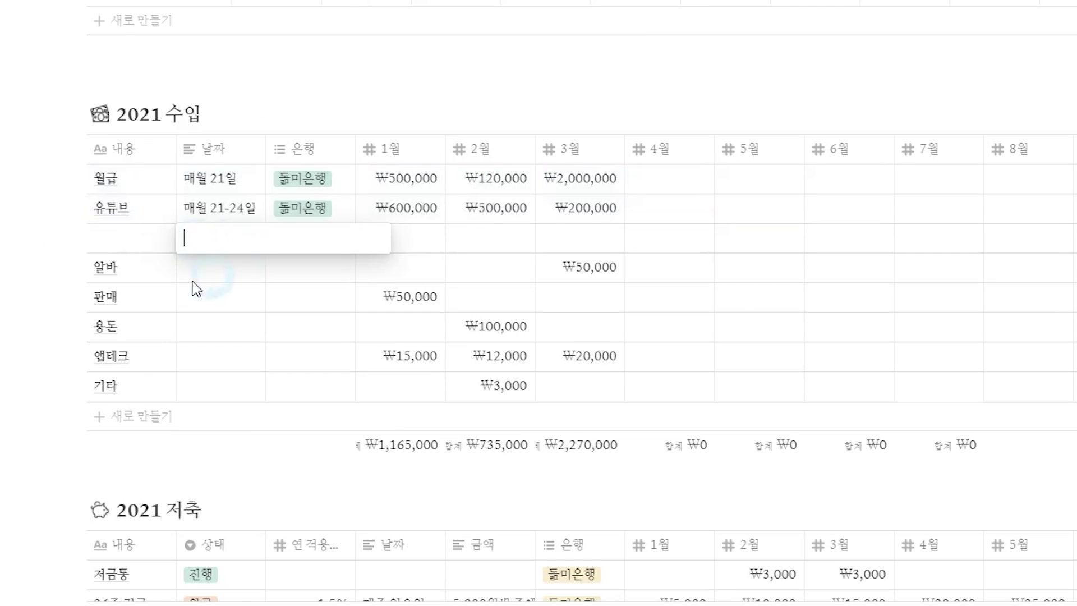
{"action": "left_click", "coordinate": [148, 274]}
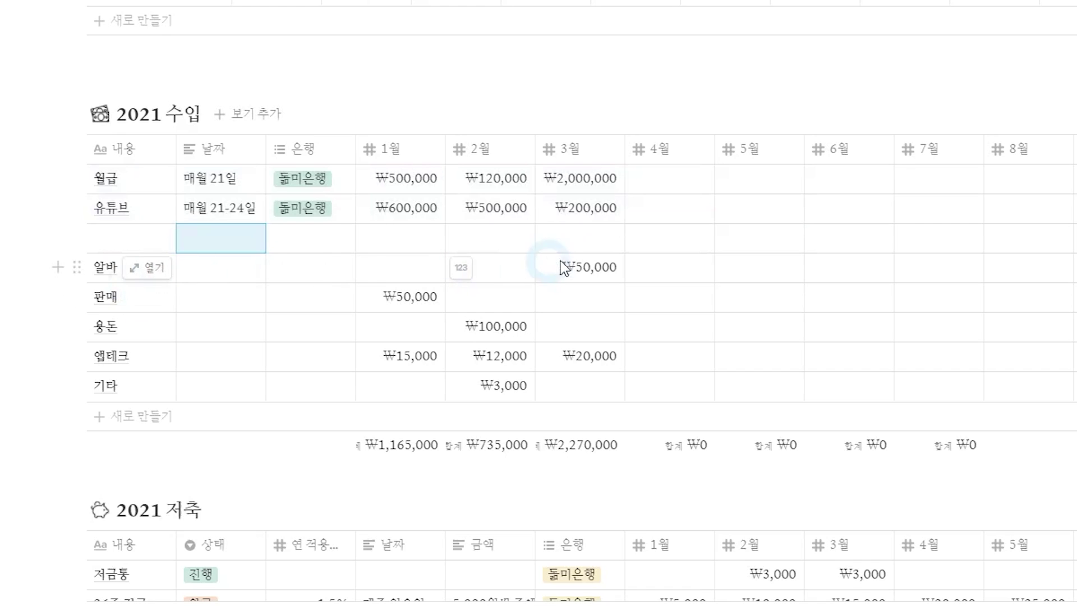
{"action": "left_click_drag", "start_coordinate": [645, 271], "coordinate": [106, 384]}
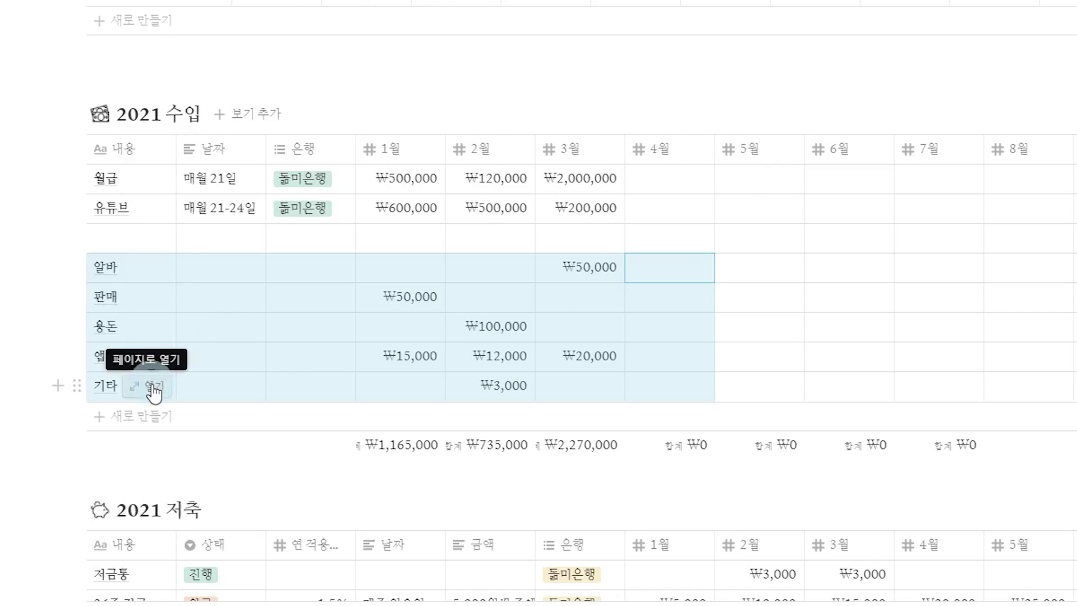
{"action": "left_click", "coordinate": [403, 177]}
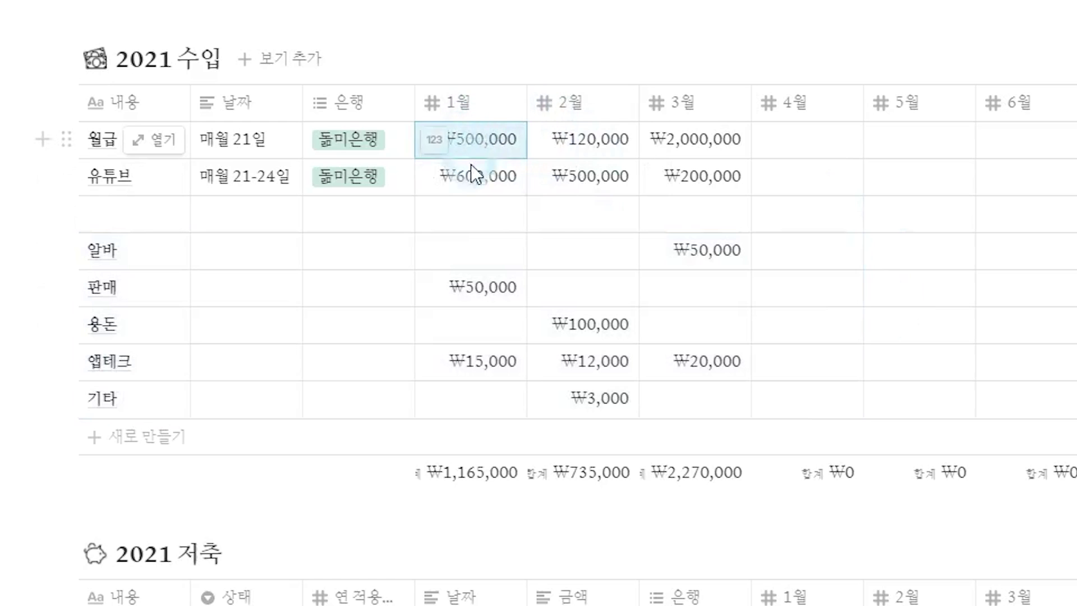
{"action": "left_click_drag", "start_coordinate": [471, 168], "coordinate": [467, 398]}
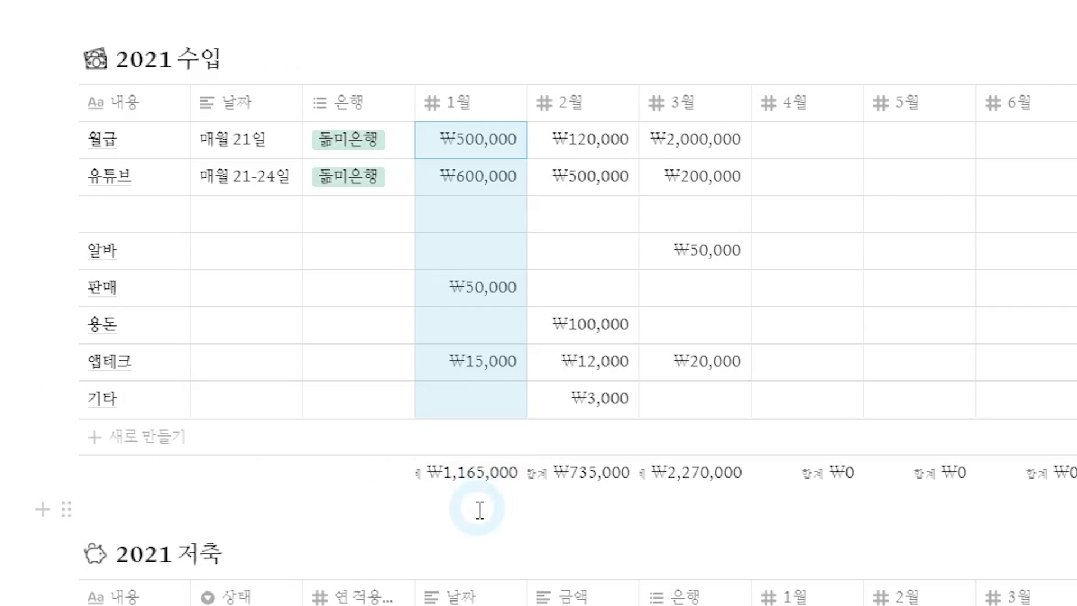
{"action": "left_click_drag", "start_coordinate": [158, 399], "coordinate": [158, 146]}
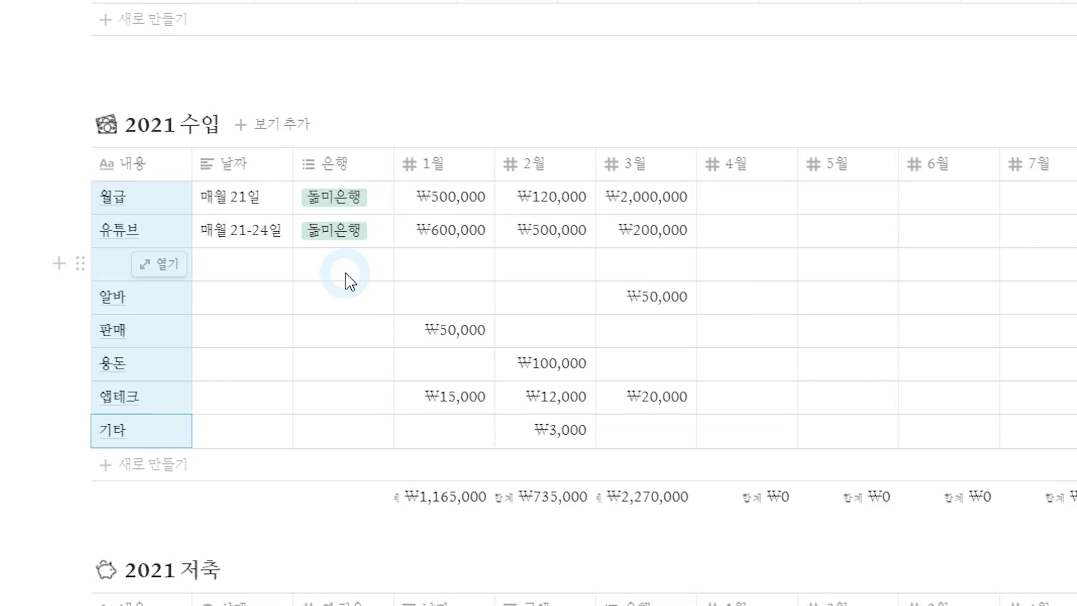
Step: Enter ₩5,000 as the 8월 amount for 26주 적금 in the 2021 저축 table
{"action": "scroll", "coordinate": [494, 297], "scroll_direction": "down", "scroll_amount": 3}
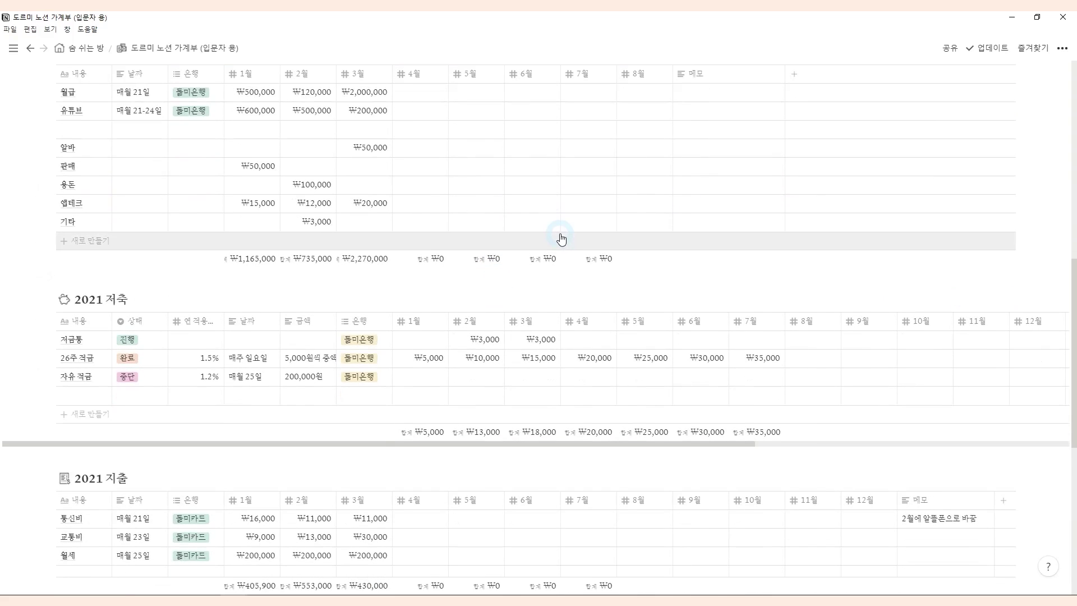
{"action": "scroll", "coordinate": [559, 238], "scroll_direction": "down", "scroll_amount": 1}
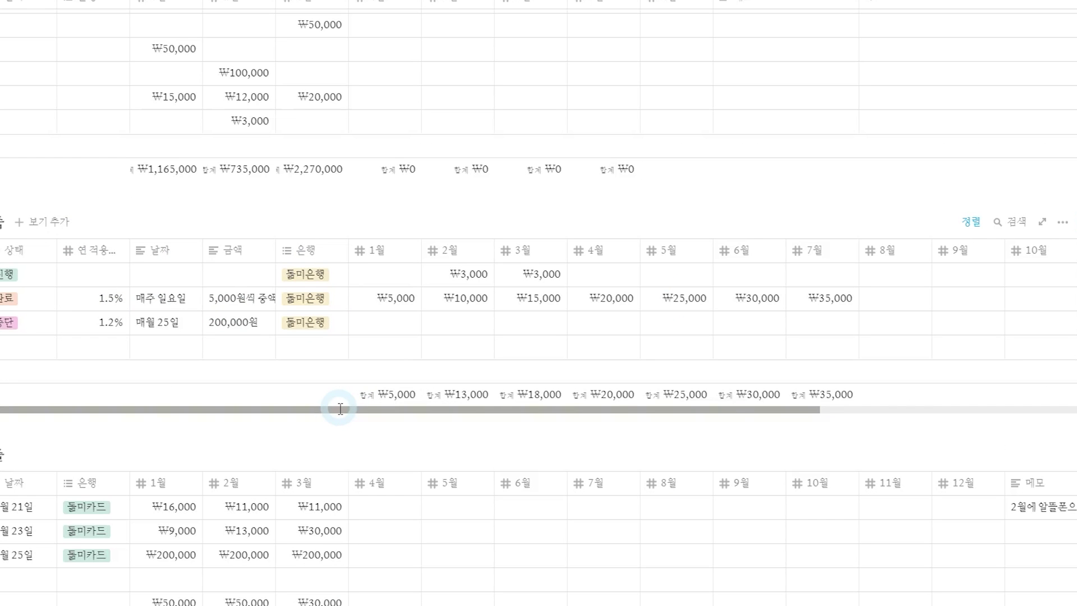
{"action": "left_click_drag", "start_coordinate": [340, 408], "coordinate": [579, 438]}
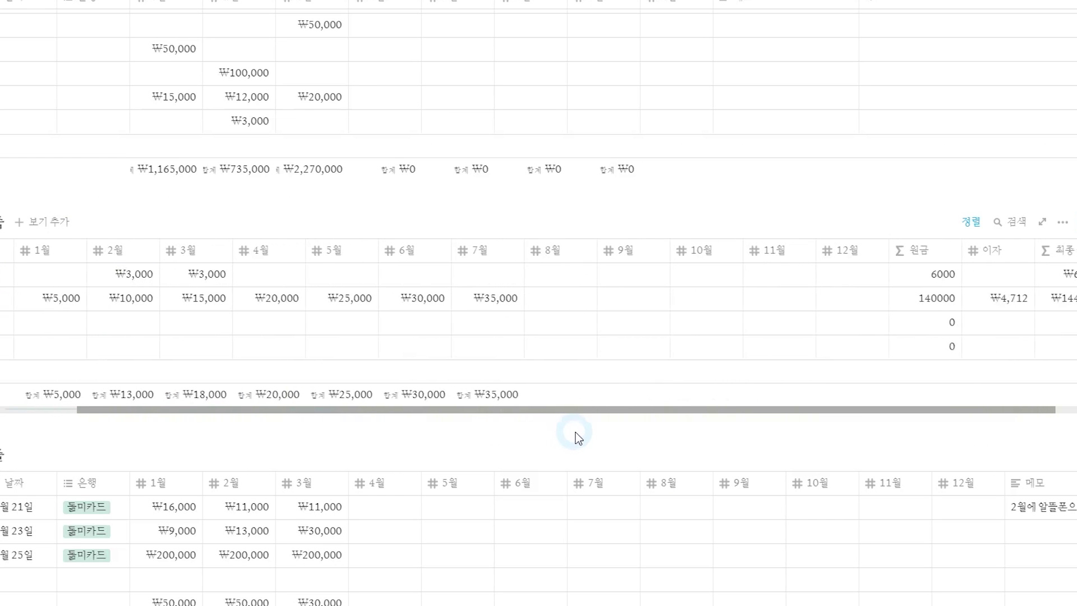
{"action": "left_click", "coordinate": [85, 299]}
{"action": "scroll", "coordinate": [412, 296], "scroll_direction": "right", "scroll_amount": 4}
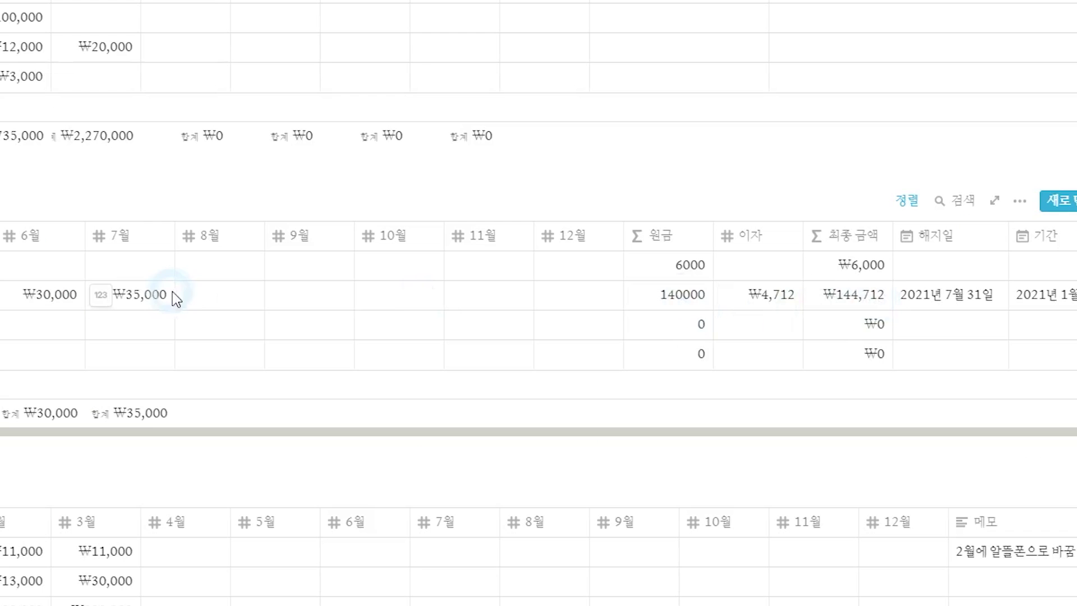
{"action": "left_click", "coordinate": [219, 292]}
{"action": "type", "text": "5000"}
{"action": "key", "text": "Return"}
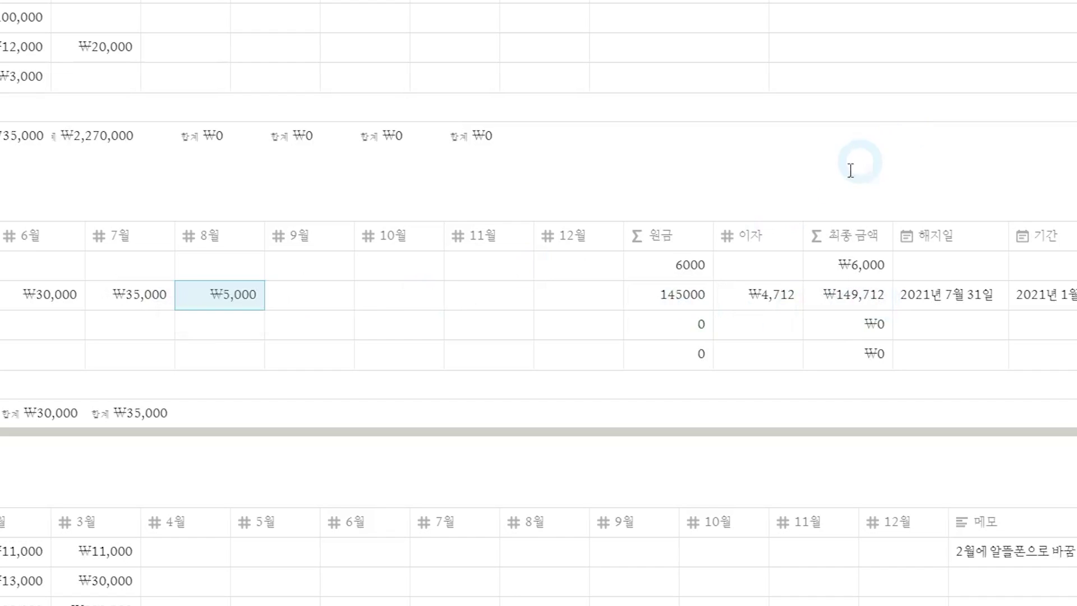
Step: Set the 이자 of 26주 적금 to ₩8,000 and check the 최종 금액 column
{"action": "left_click_drag", "start_coordinate": [764, 294], "coordinate": [957, 306]}
{"action": "type", "text": "8000"}
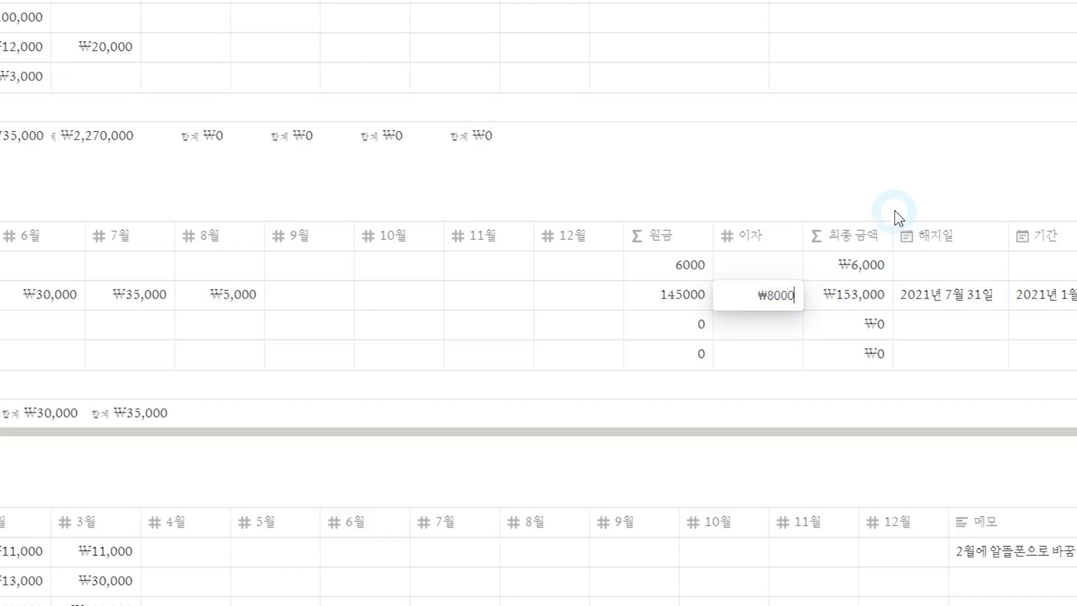
{"action": "key", "text": "Return"}
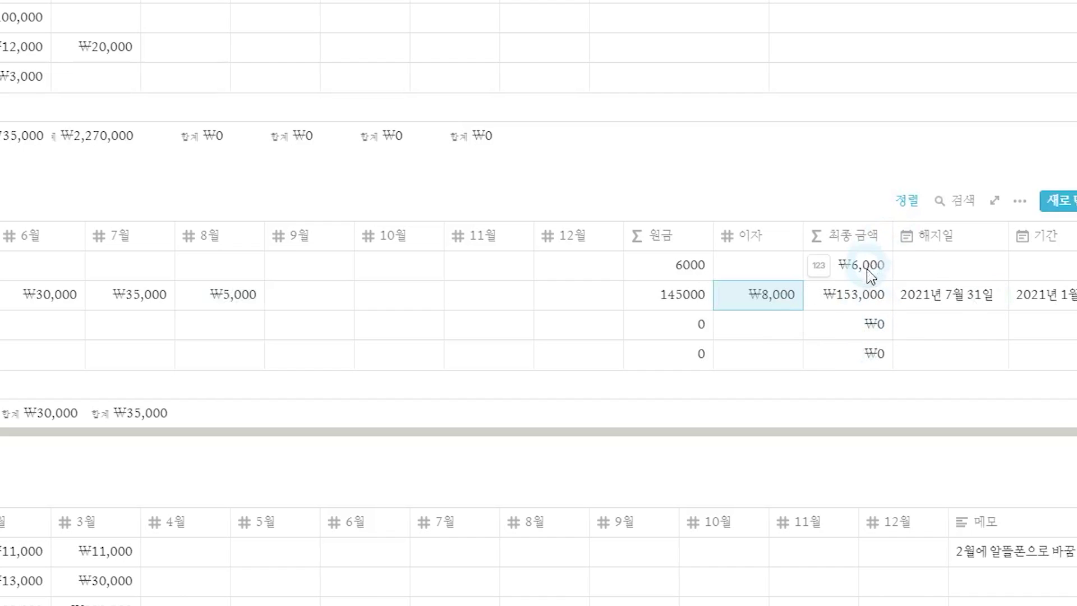
{"action": "left_click_drag", "start_coordinate": [870, 272], "coordinate": [875, 340]}
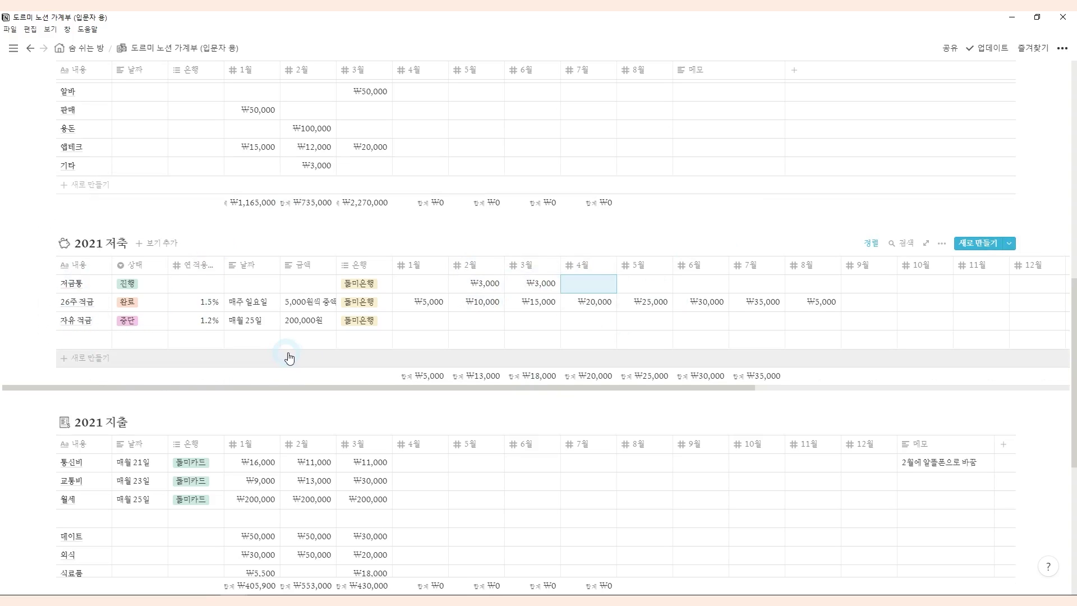
Step: Examine the fixed expense rows and the variable expense categories from 데이트 to 기타 in the 2021 지출 table
{"action": "scroll", "coordinate": [335, 373], "scroll_direction": "down", "scroll_amount": 5}
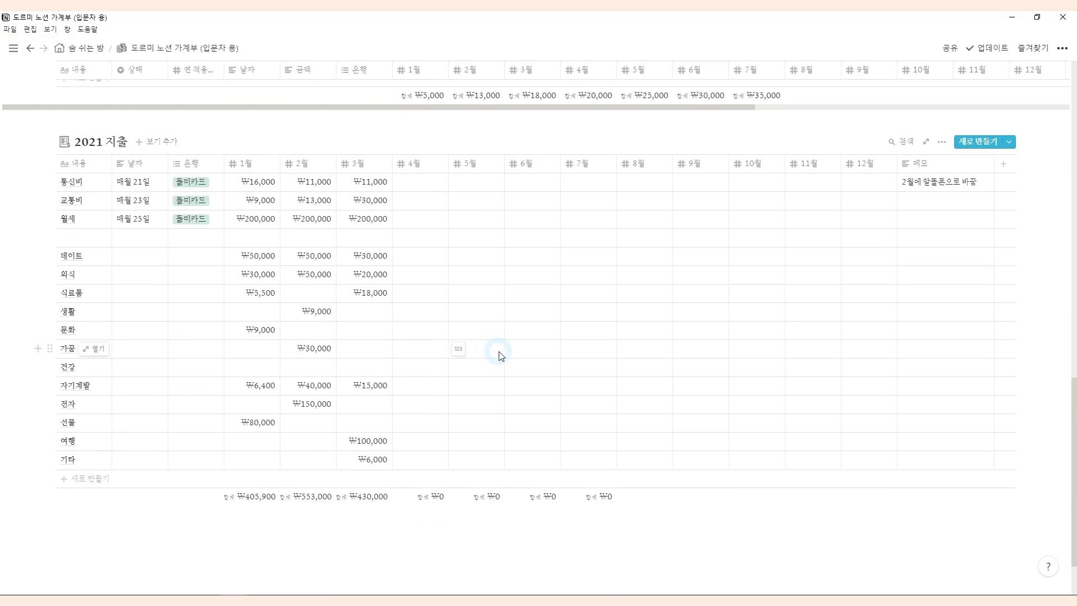
{"action": "left_click", "coordinate": [476, 220]}
{"action": "left_click_drag", "start_coordinate": [432, 219], "coordinate": [70, 185]}
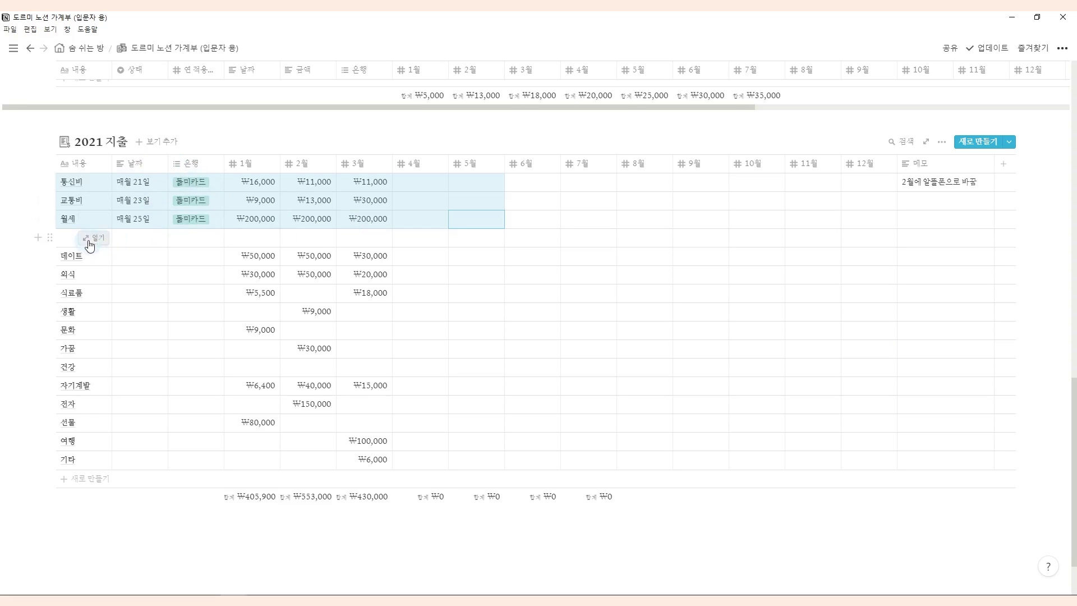
{"action": "left_click_drag", "start_coordinate": [68, 238], "coordinate": [364, 238]}
{"action": "left_click_drag", "start_coordinate": [73, 260], "coordinate": [443, 465]}
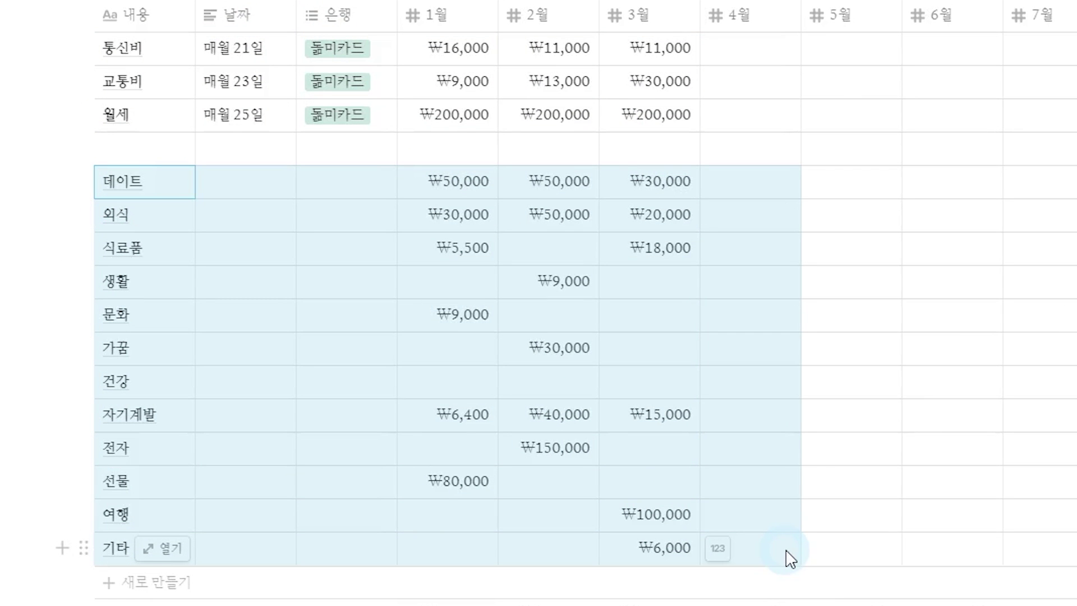
{"action": "key", "text": "Right"}
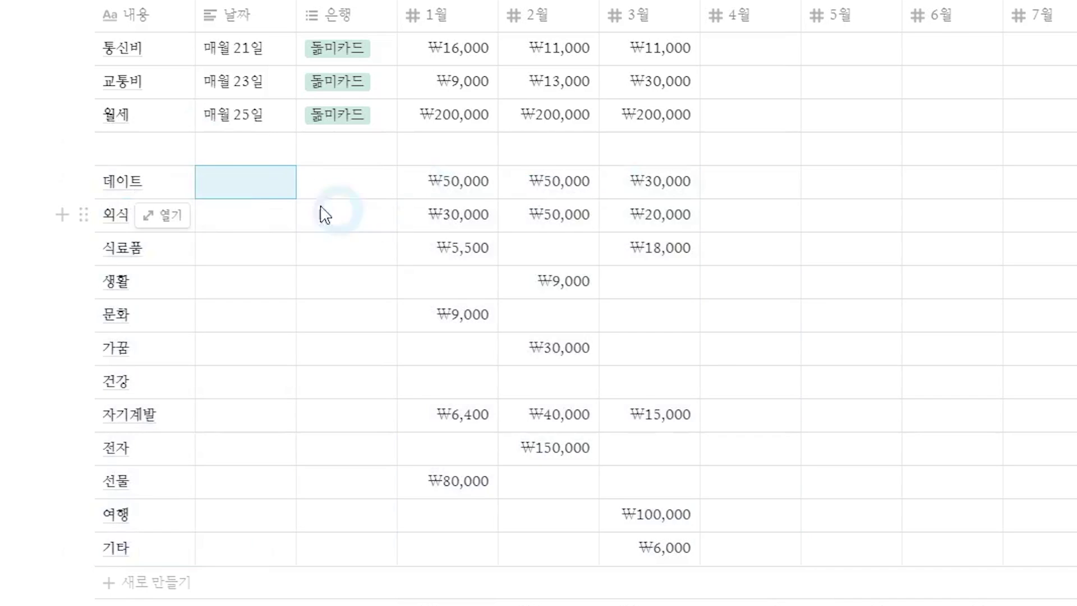
{"action": "left_click_drag", "start_coordinate": [236, 187], "coordinate": [137, 558]}
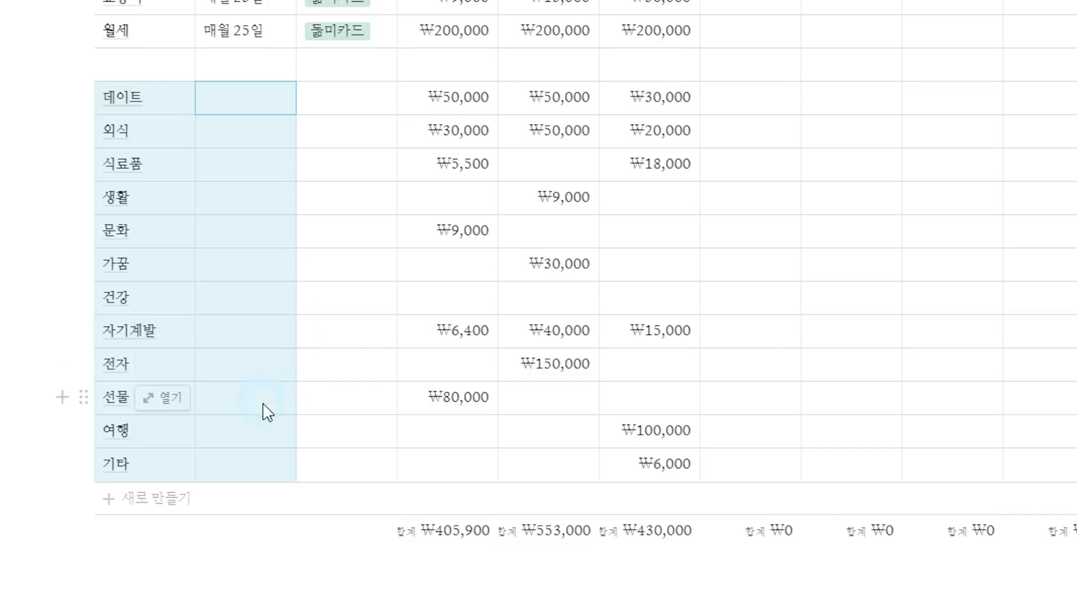
{"action": "scroll", "coordinate": [264, 413], "scroll_direction": "down", "scroll_amount": 1}
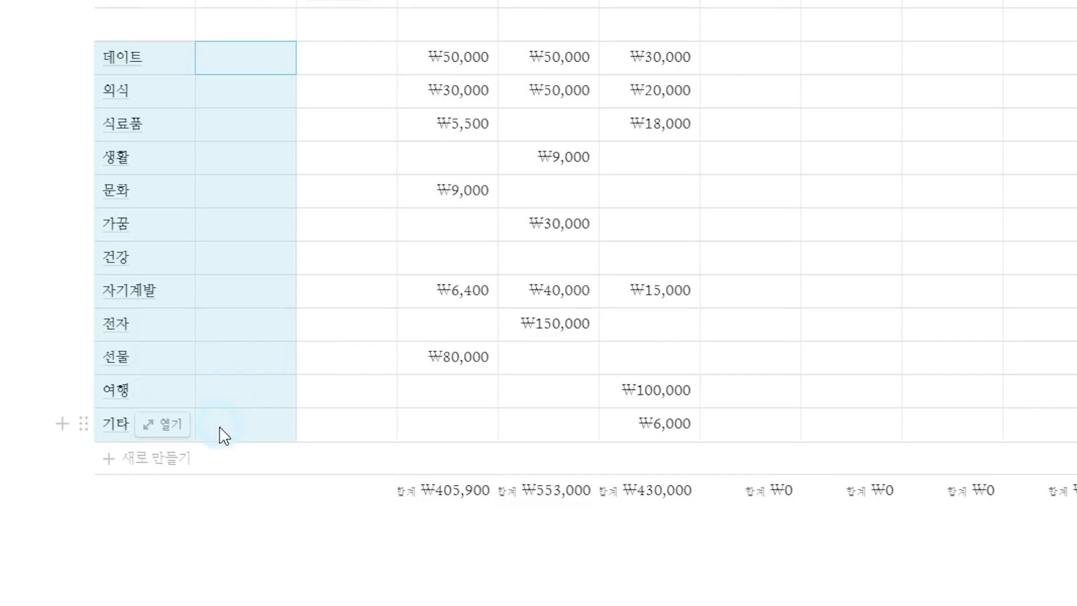
Step: Review the 1월 expenses with their total, the variable expense categories and the 가꿈 row in the 2021 지출 table
{"action": "left_click_drag", "start_coordinate": [254, 182], "coordinate": [264, 459]}
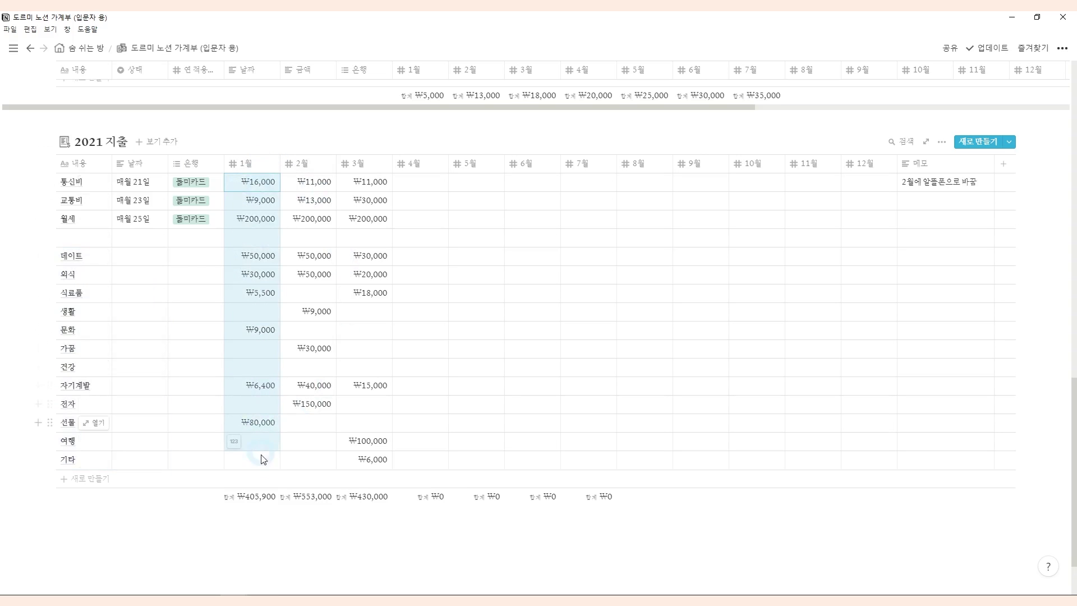
{"action": "left_click", "coordinate": [248, 505]}
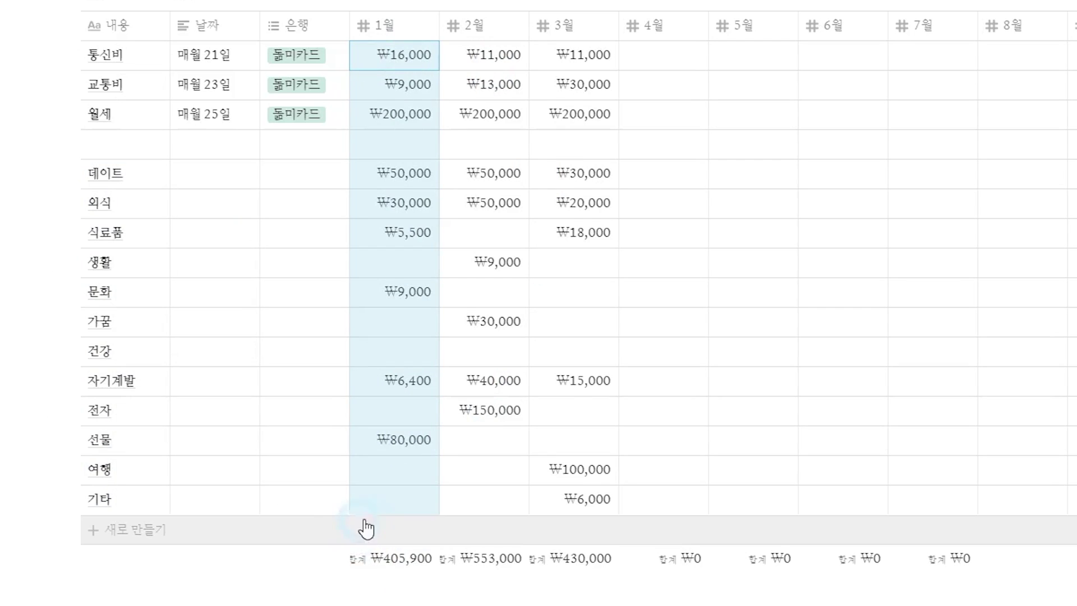
{"action": "left_click", "coordinate": [406, 583]}
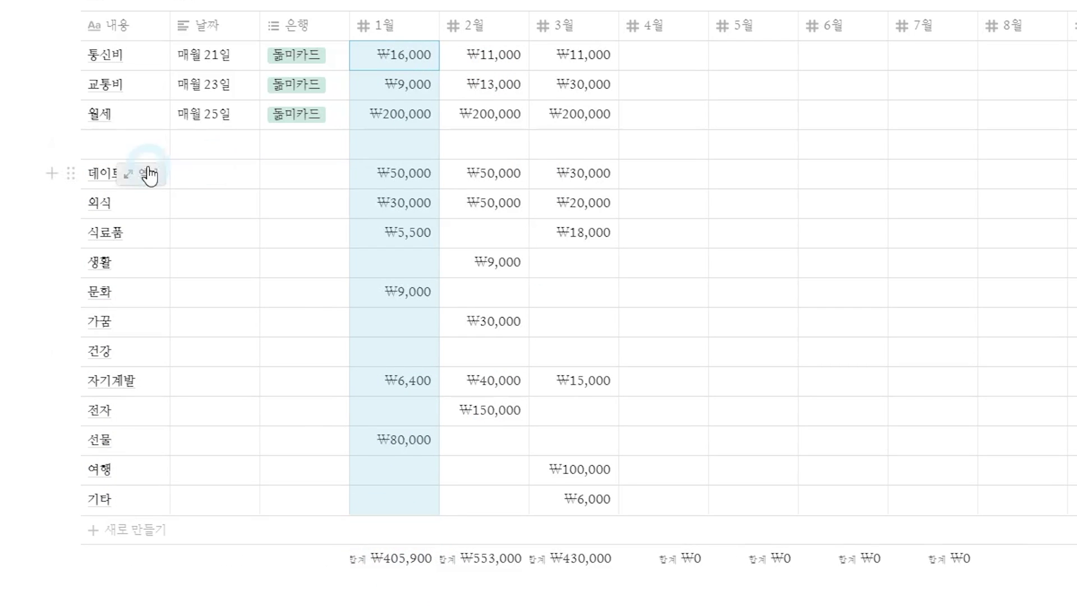
{"action": "left_click_drag", "start_coordinate": [306, 174], "coordinate": [113, 506]}
{"action": "left_click", "coordinate": [530, 599]}
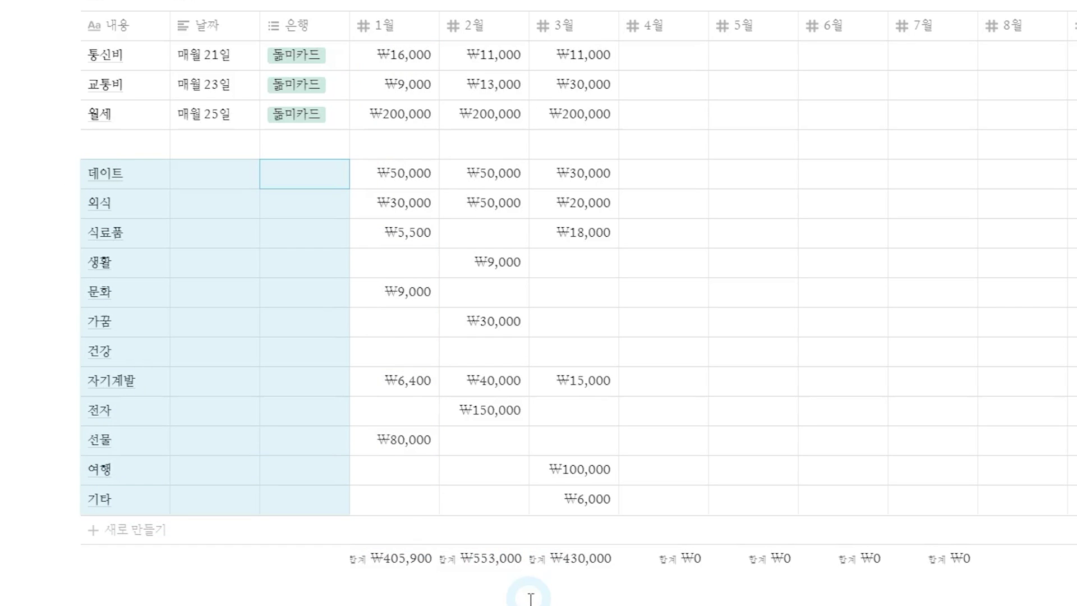
{"action": "left_click_drag", "start_coordinate": [754, 322], "coordinate": [319, 307]}
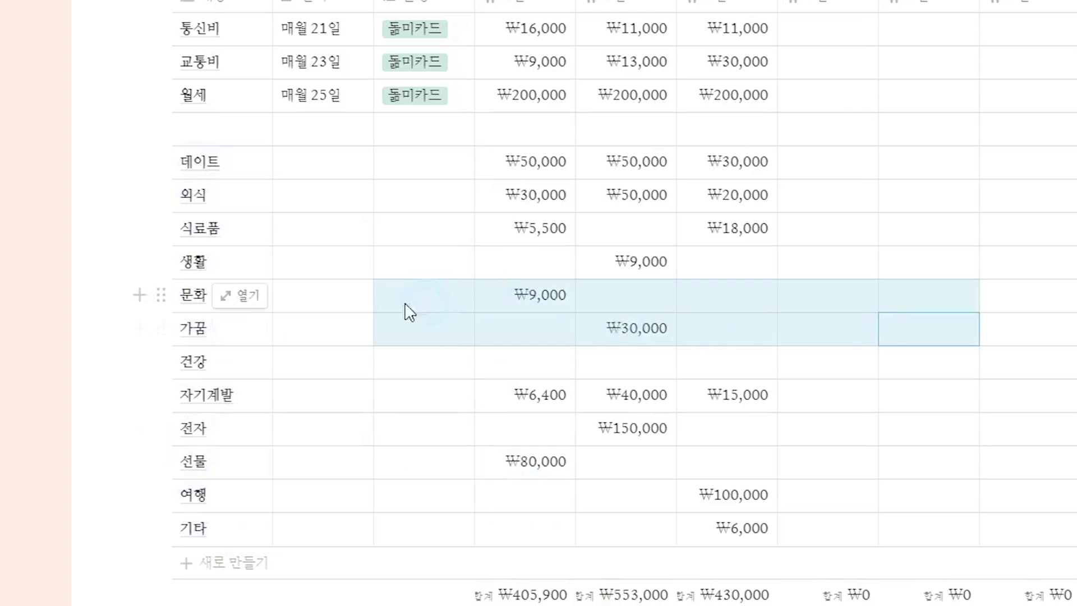
{"action": "left_click_drag", "start_coordinate": [440, 312], "coordinate": [204, 329]}
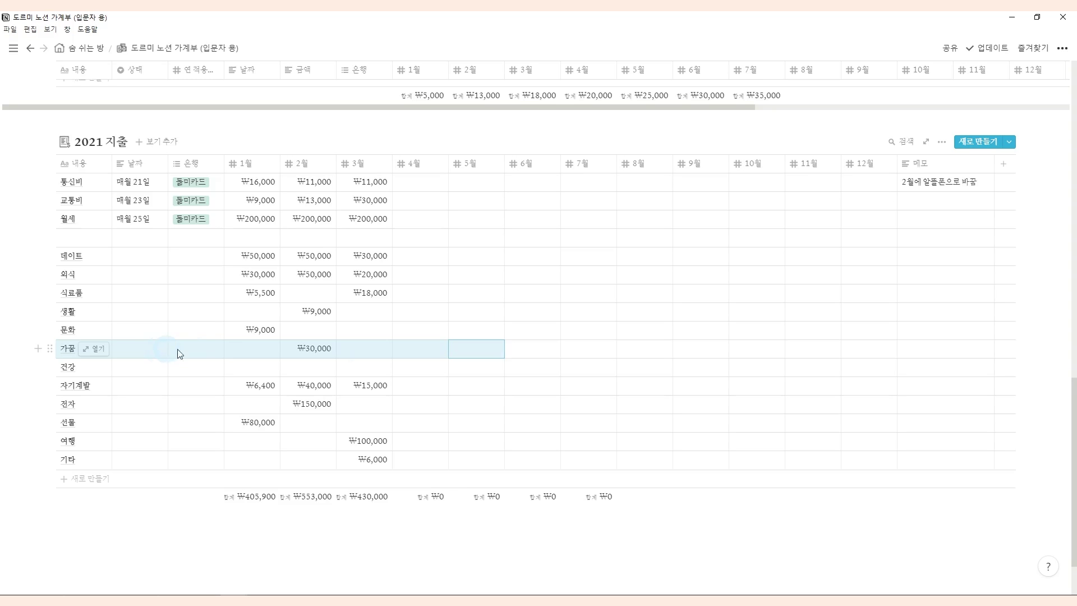
Step: Compare the monthly totals of the 수입, 저축 and 지출 tables with the 2021 결산 table, and examine the 1월 and 2월 savings ratios
{"action": "scroll", "coordinate": [667, 401], "scroll_direction": "up", "scroll_amount": 5}
{"action": "scroll", "coordinate": [670, 402], "scroll_direction": "up", "scroll_amount": 12}
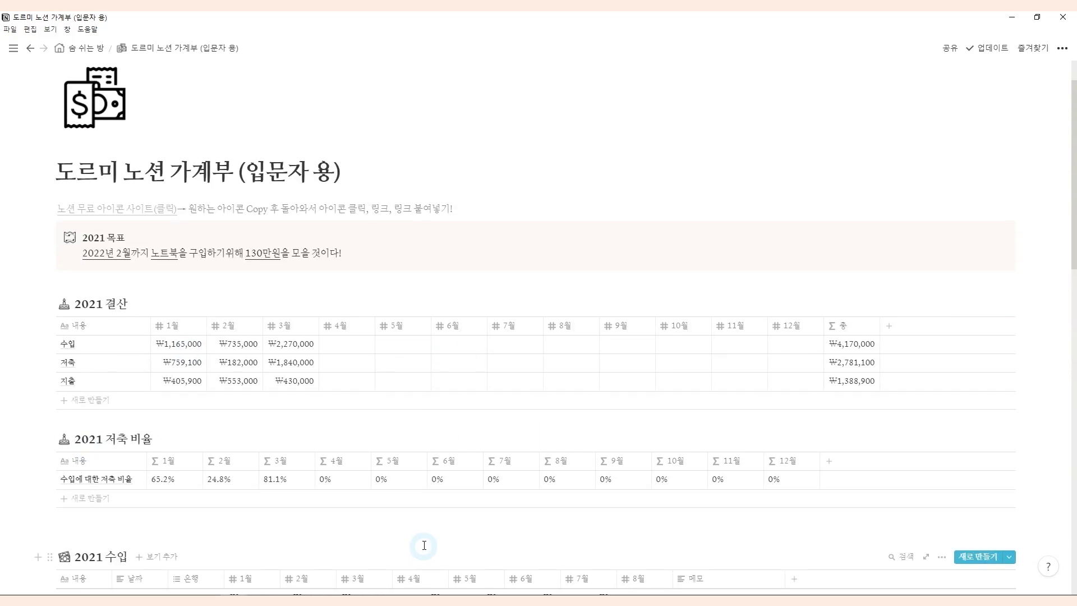
{"action": "scroll", "coordinate": [350, 549], "scroll_direction": "down", "scroll_amount": 5}
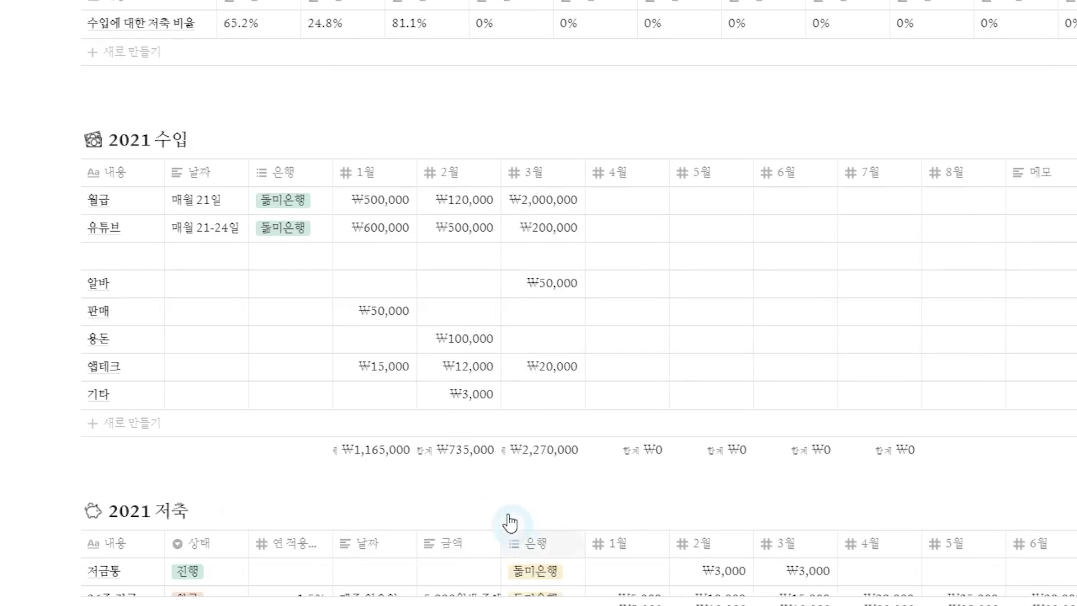
{"action": "scroll", "coordinate": [534, 368], "scroll_direction": "down", "scroll_amount": 6}
{"action": "scroll", "coordinate": [623, 400], "scroll_direction": "down", "scroll_amount": 9}
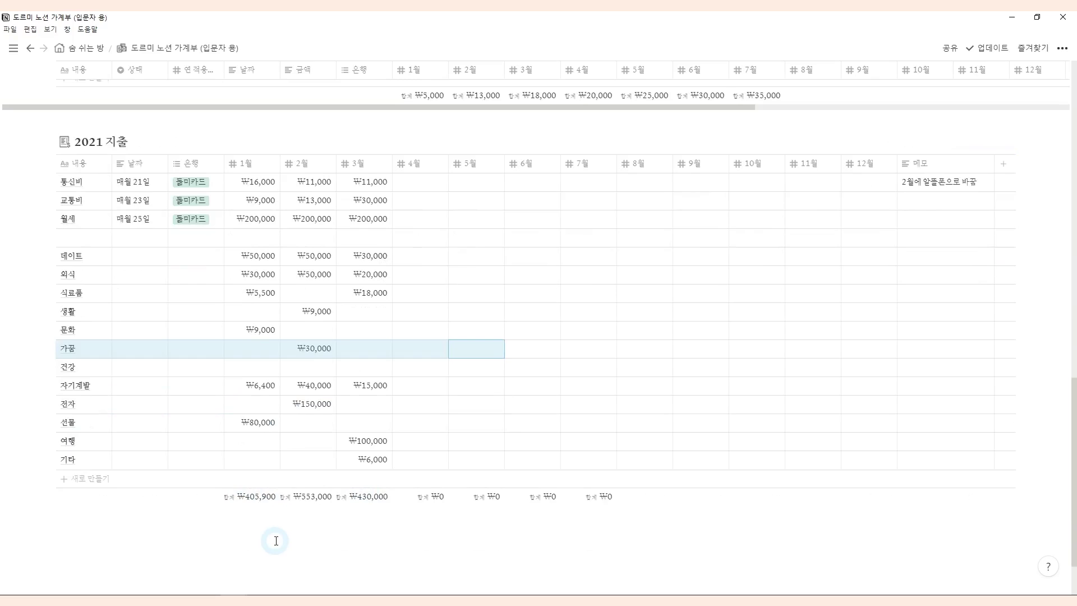
{"action": "scroll", "coordinate": [276, 541], "scroll_direction": "up", "scroll_amount": 18}
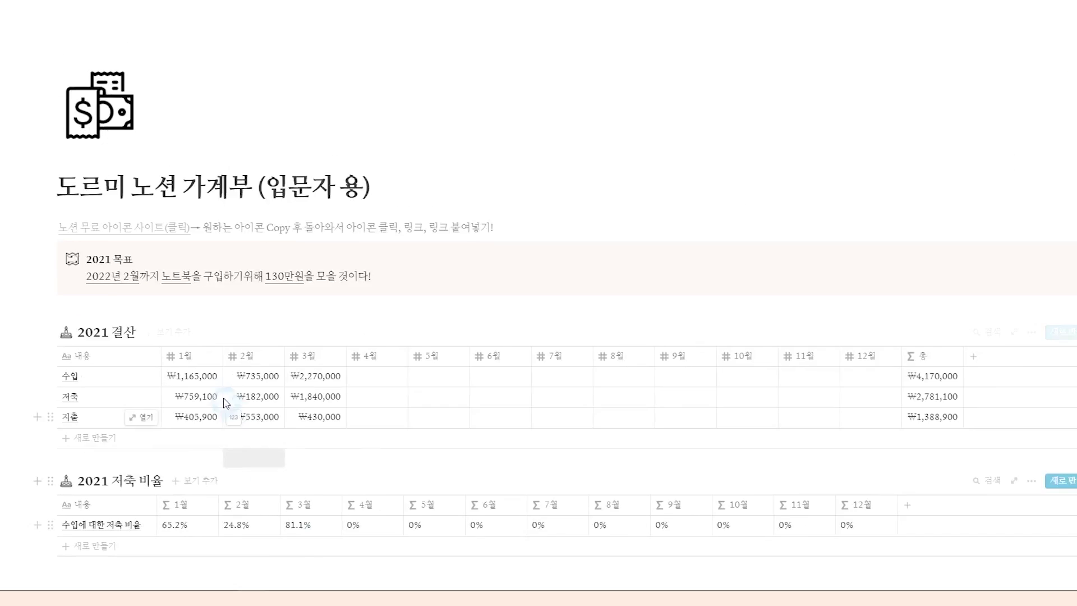
{"action": "left_click_drag", "start_coordinate": [184, 389], "coordinate": [203, 435]}
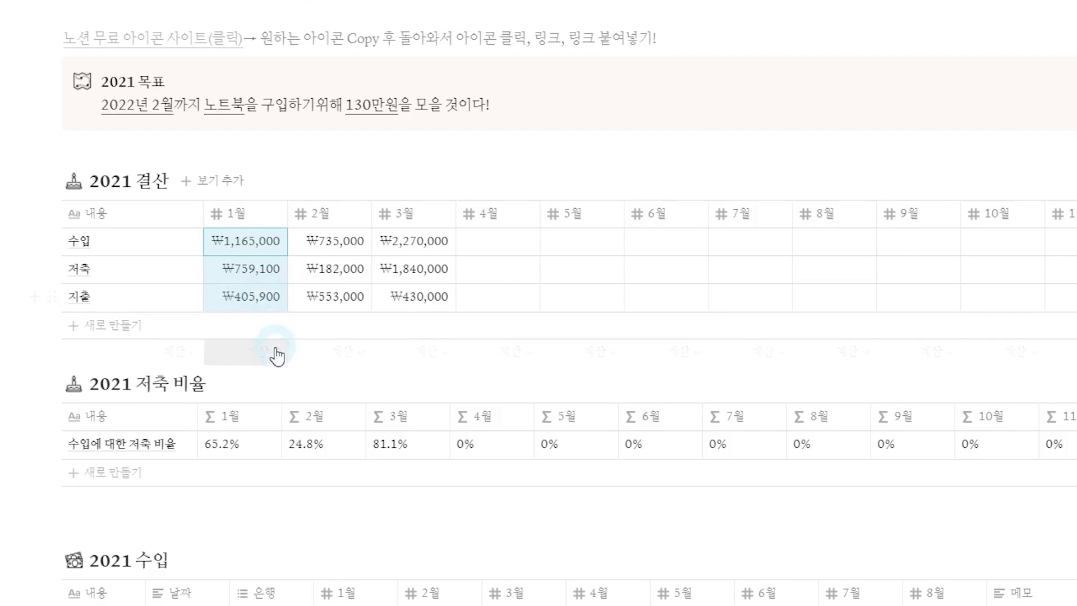
{"action": "scroll", "coordinate": [279, 353], "scroll_direction": "down", "scroll_amount": 2}
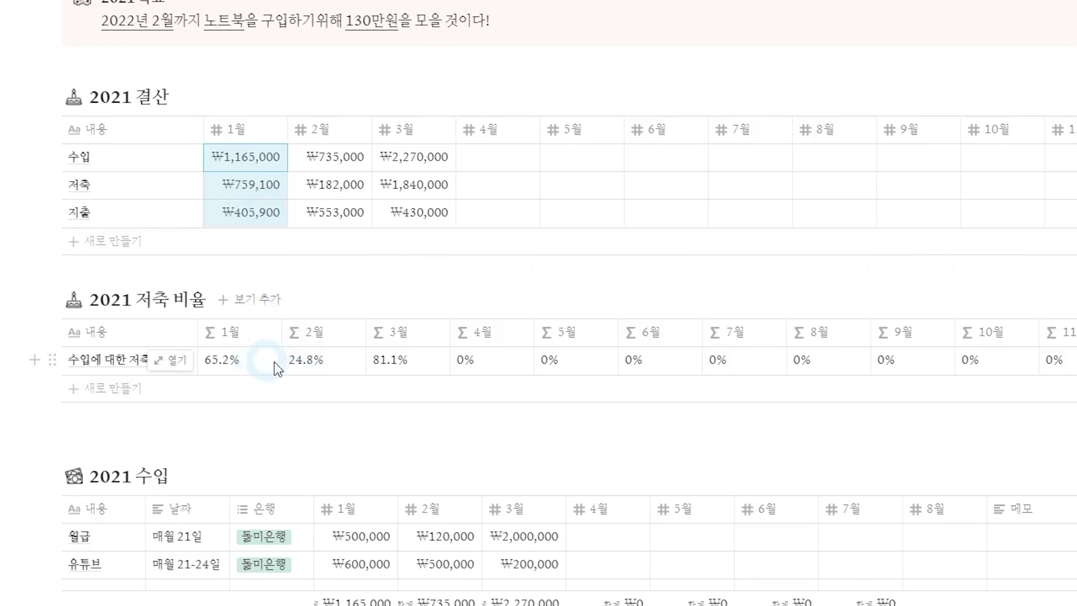
{"action": "left_click", "coordinate": [263, 361]}
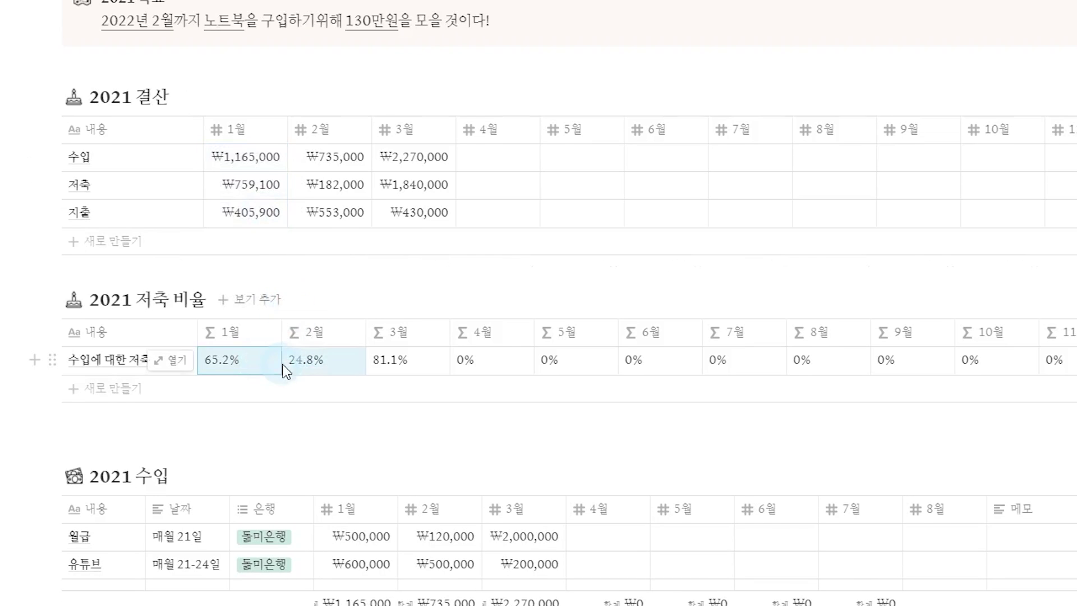
Step: Enter ₩100 as the 5월 수입 and ₩20 as the 5월 저축 in the 2021 결산 table
{"action": "left_click", "coordinate": [597, 159]}
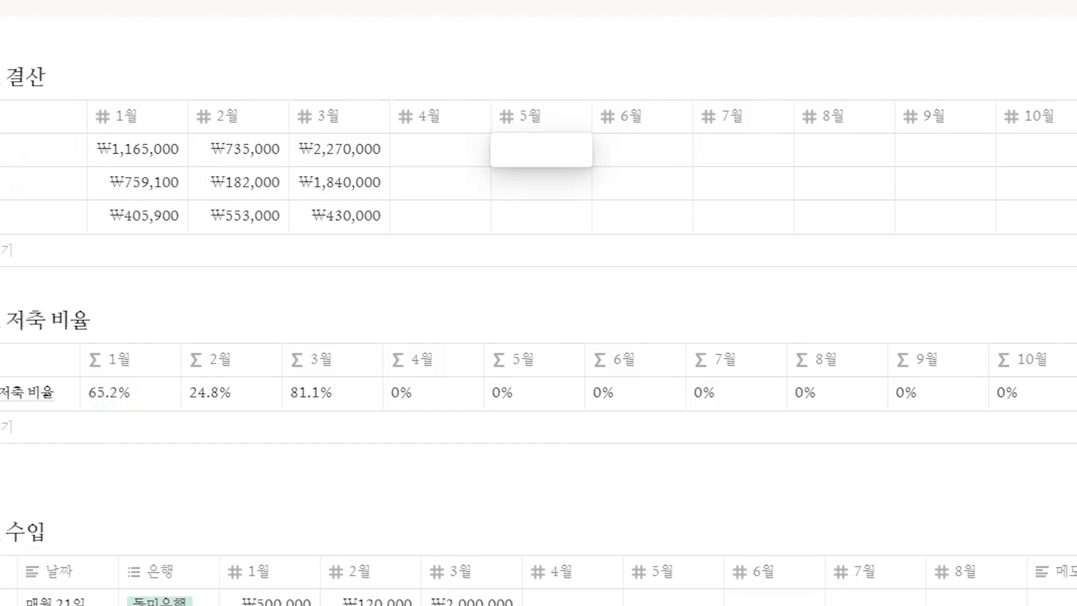
{"action": "type", "text": "100"}
{"action": "key", "text": "Return"}
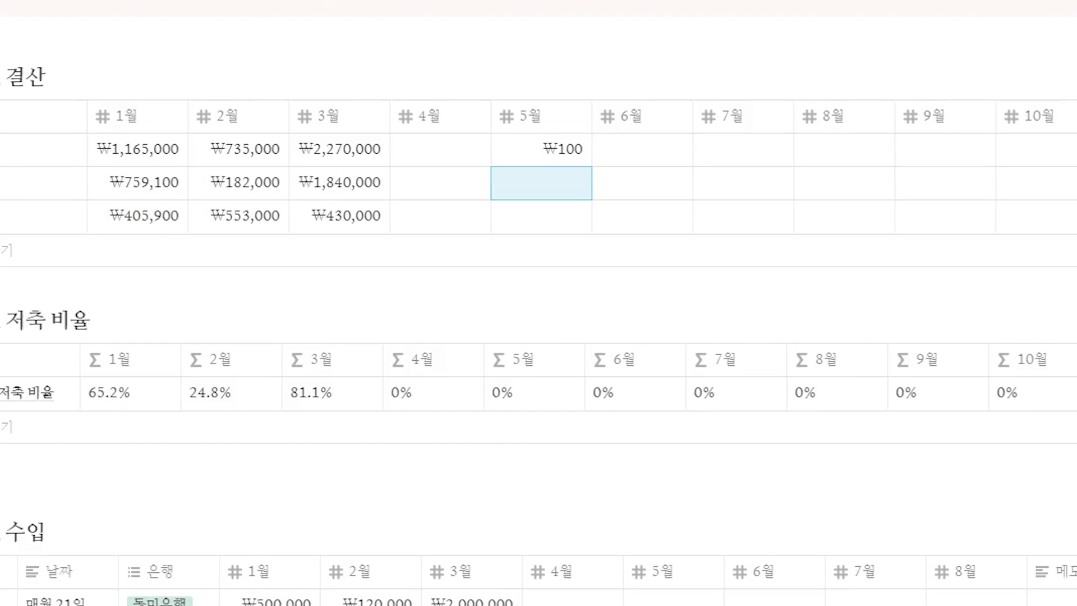
{"action": "type", "text": "20"}
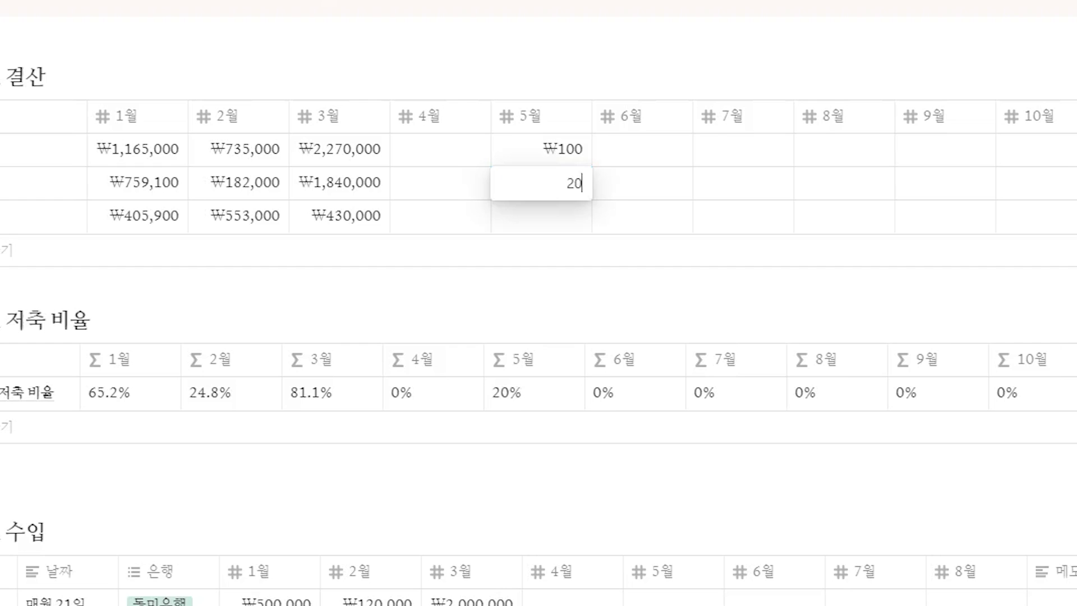
{"action": "left_click", "coordinate": [659, 166]}
Step: Check the 5월 ratio in the 2021 저축 비율 table against the 5월 수입 and 저축 amounts in 2021 결산
{"action": "left_click", "coordinate": [543, 399]}
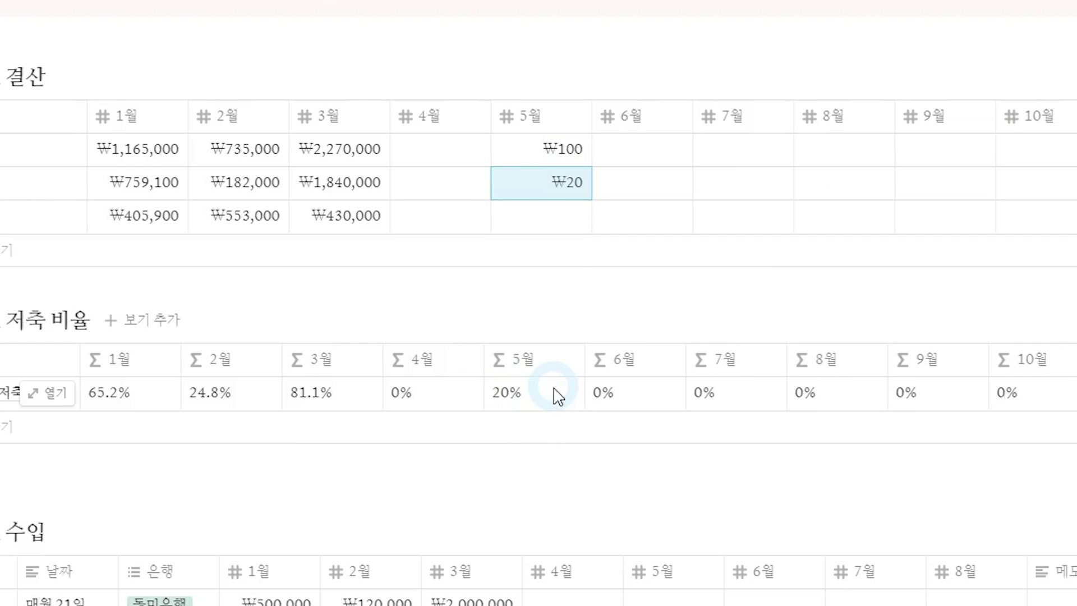
{"action": "left_click_drag", "start_coordinate": [569, 150], "coordinate": [572, 193]}
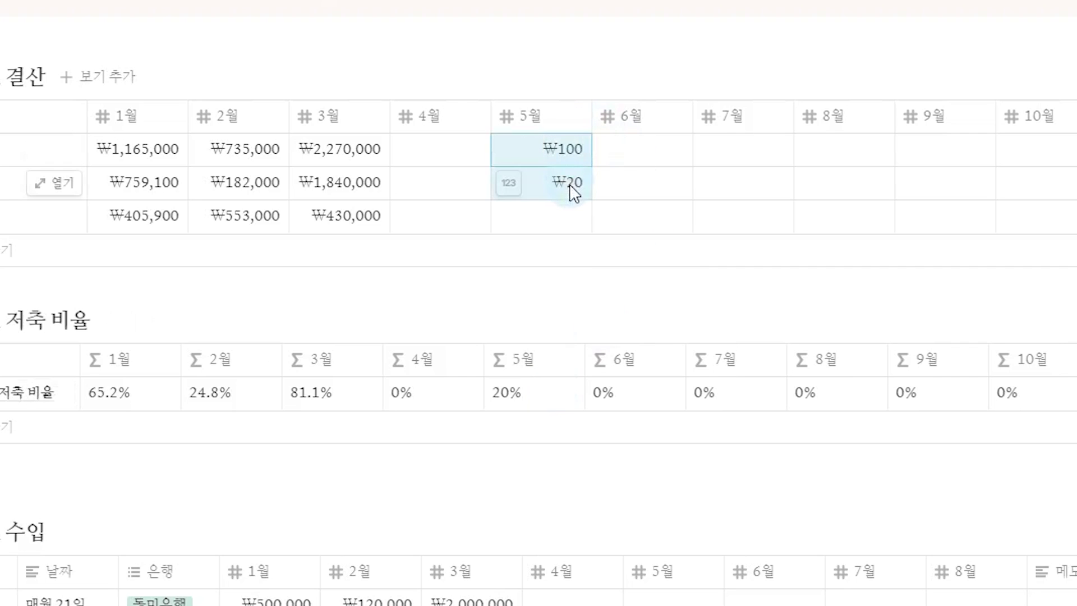
{"action": "left_click", "coordinate": [544, 402]}
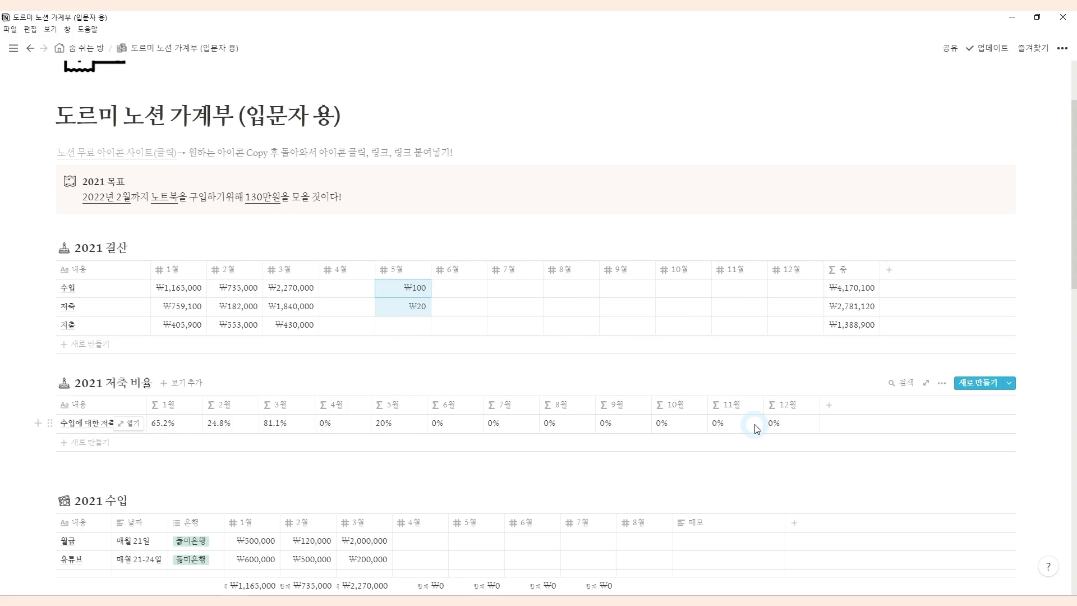
{"action": "scroll", "coordinate": [776, 337], "scroll_direction": "up", "scroll_amount": 2}
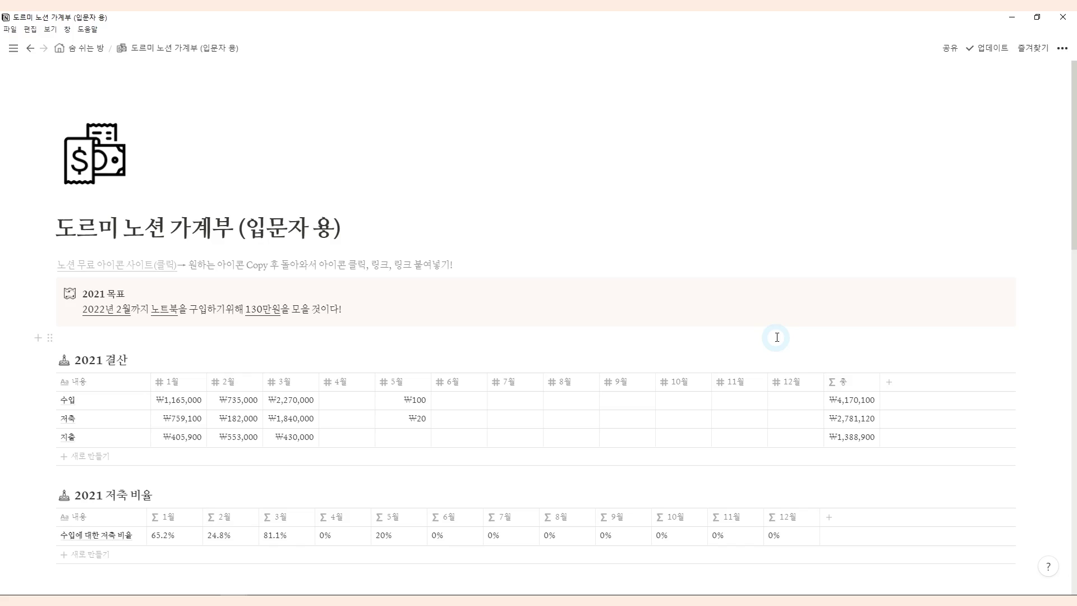